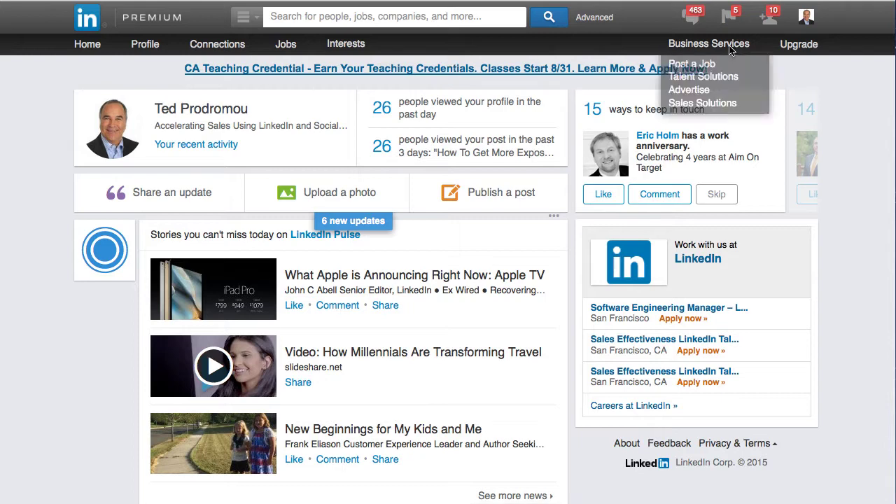
Open the Messages preview from the top bar to see the 463 messages and the latest conversation
{"action": "left_click", "coordinate": [692, 22]}
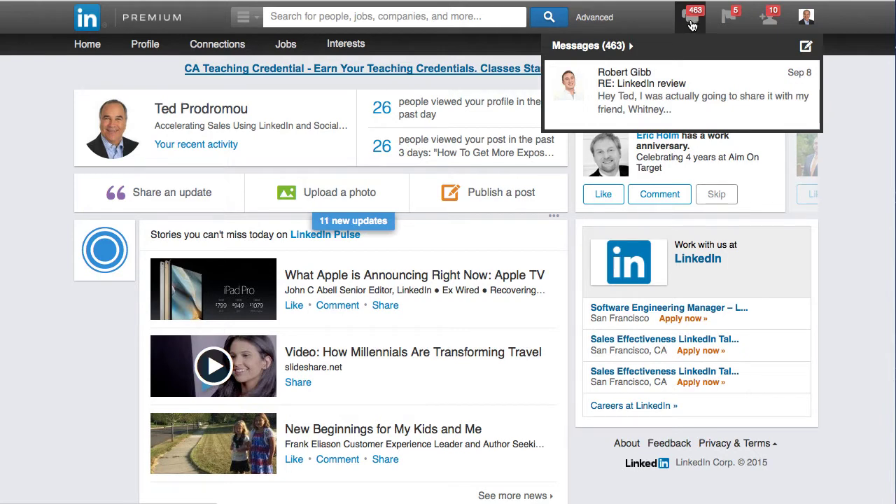
Open the full messaging inbox and show the All Messages, Unread, InMail and Blocked filter choices
{"action": "left_click", "coordinate": [691, 25]}
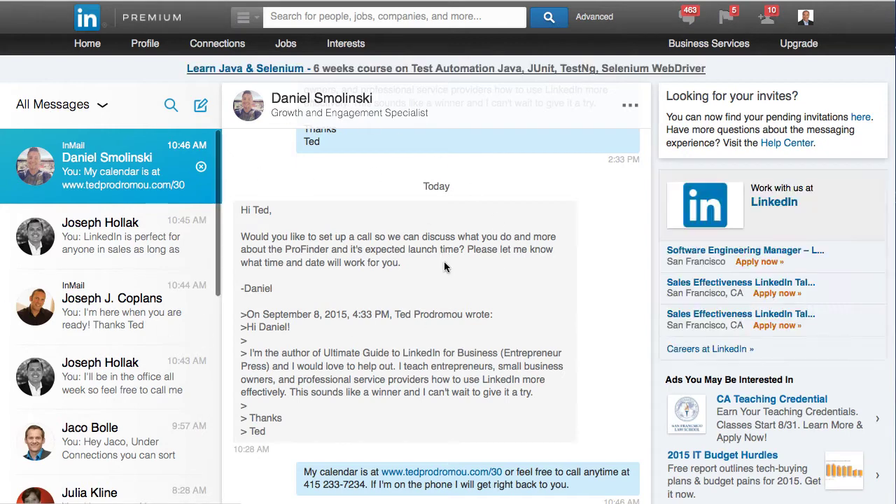
{"action": "left_click", "coordinate": [103, 106]}
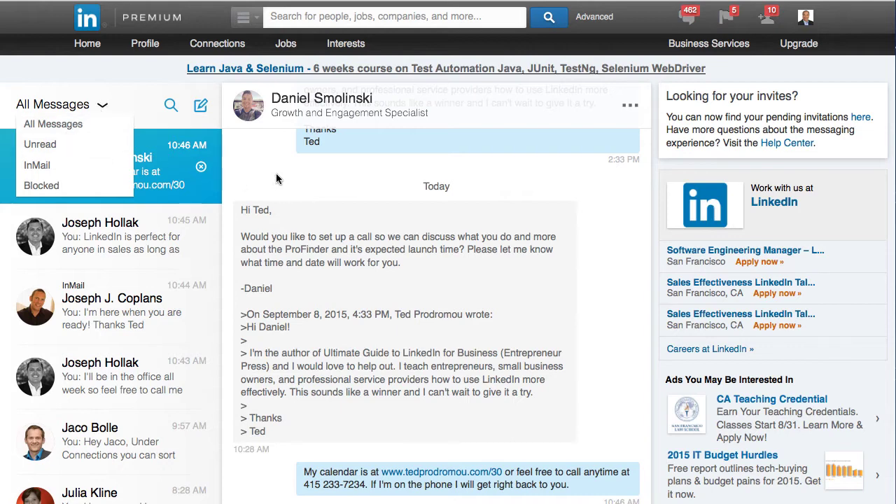
Keep the inbox on All Messages and scroll back through the InMail conversation
{"action": "left_click", "coordinate": [46, 128]}
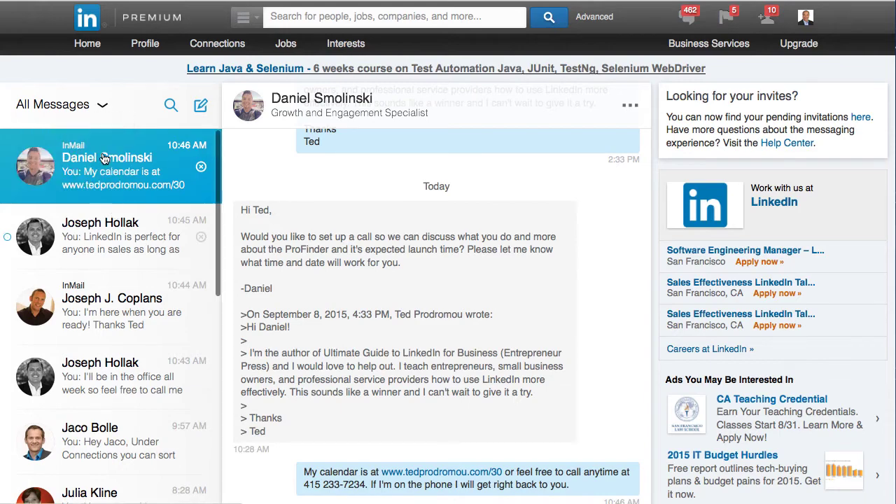
{"action": "scroll", "coordinate": [395, 221], "scroll_direction": "up", "scroll_amount": 10}
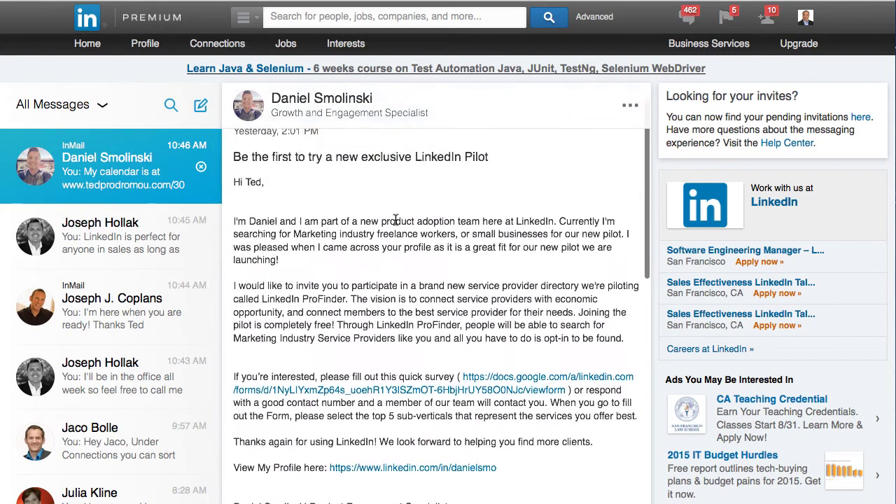
{"action": "scroll", "coordinate": [405, 318], "scroll_direction": "down", "scroll_amount": 5}
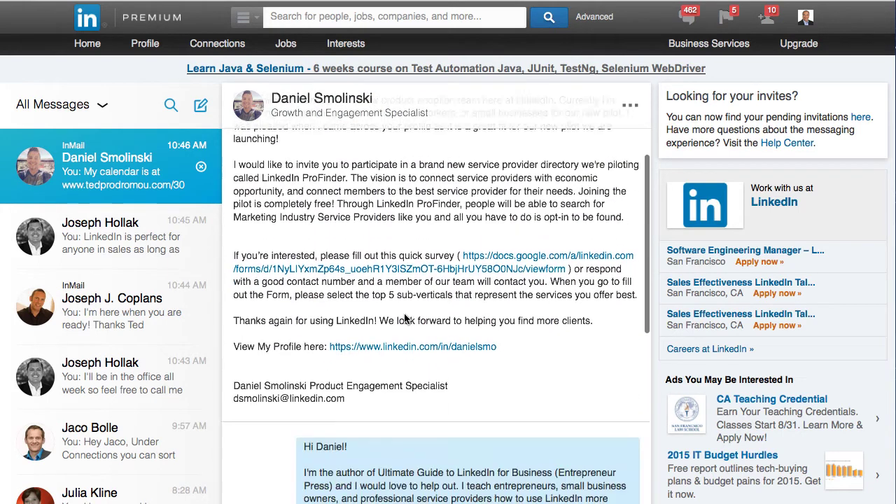
{"action": "scroll", "coordinate": [404, 319], "scroll_direction": "down", "scroll_amount": 5}
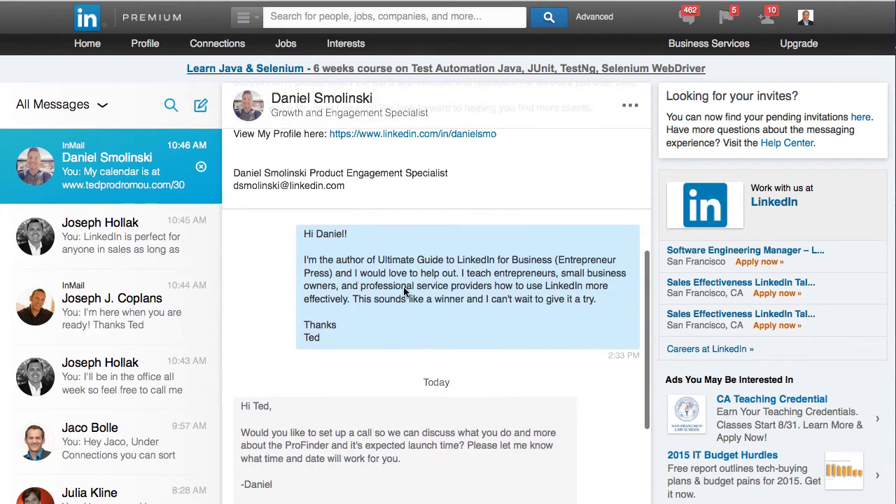
{"action": "scroll", "coordinate": [431, 311], "scroll_direction": "down", "scroll_amount": 3}
{"action": "scroll", "coordinate": [431, 308], "scroll_direction": "up", "scroll_amount": 10}
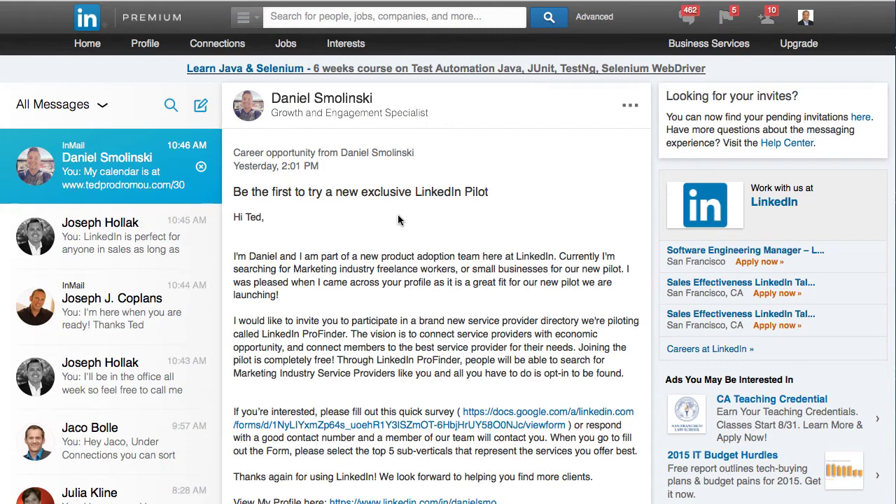
Scroll down to the latest reply and put the cursor in the Write your message box
{"action": "scroll", "coordinate": [398, 215], "scroll_direction": "down", "scroll_amount": 5}
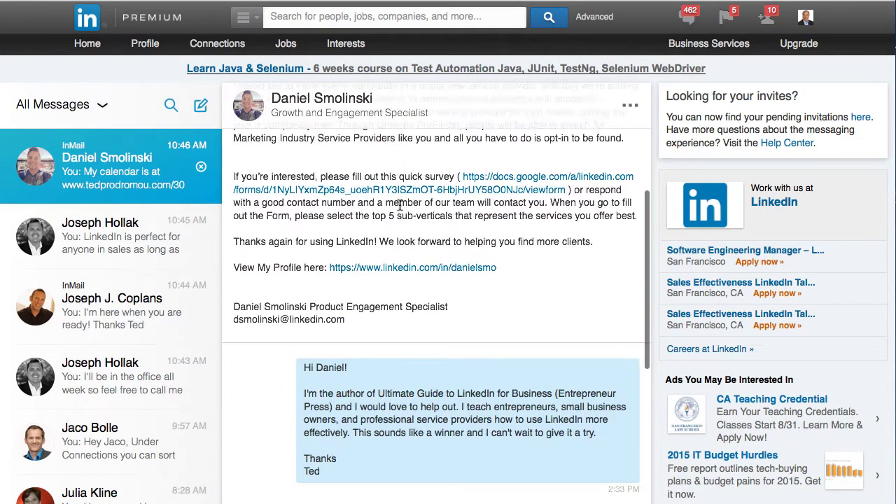
{"action": "scroll", "coordinate": [399, 203], "scroll_direction": "down", "scroll_amount": 7}
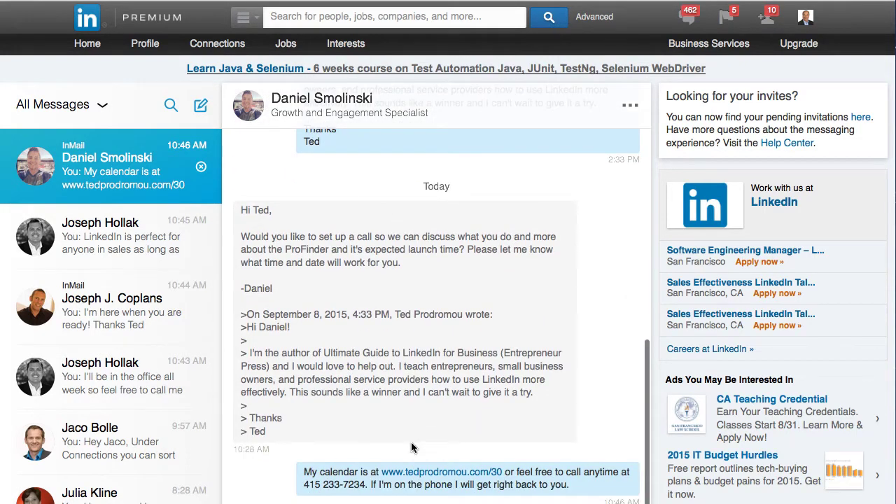
{"action": "scroll", "coordinate": [411, 446], "scroll_direction": "down", "scroll_amount": 2}
{"action": "left_click", "coordinate": [317, 438]}
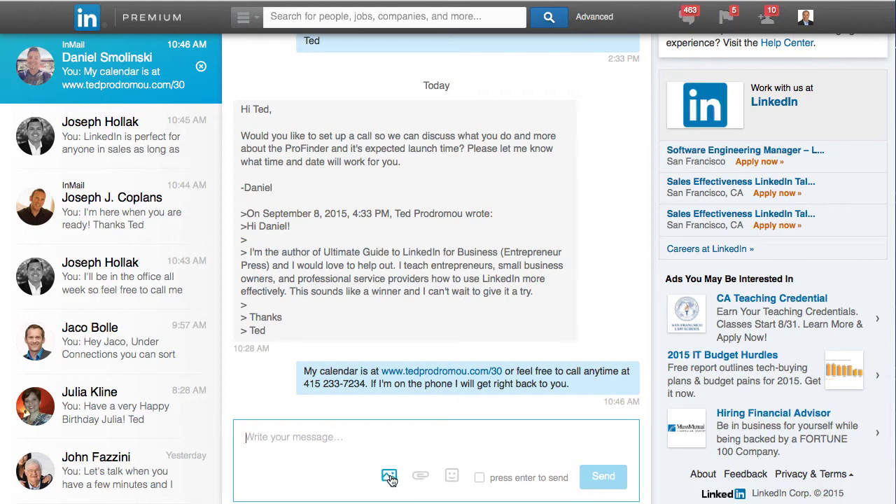
{"action": "left_click", "coordinate": [452, 479]}
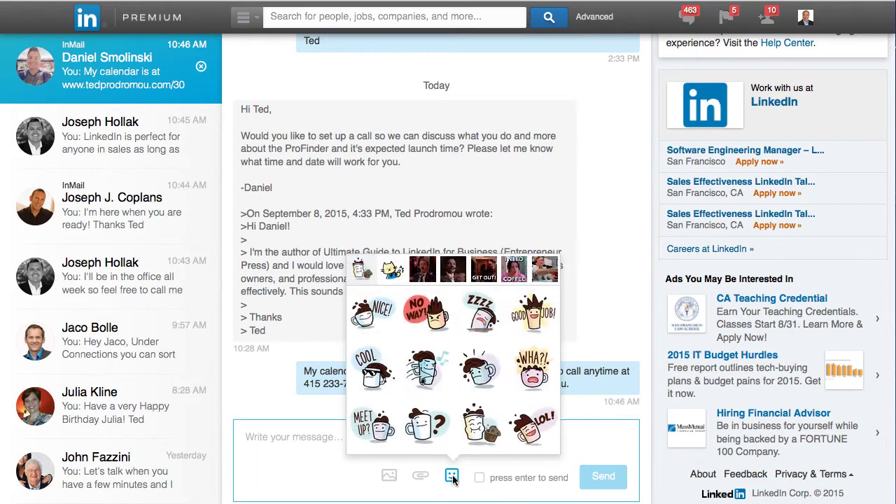
{"action": "left_click", "coordinate": [424, 267]}
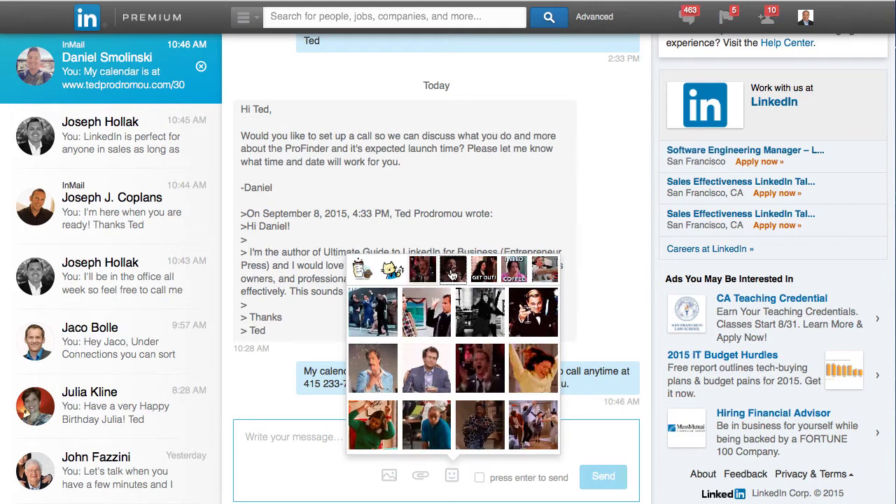
{"action": "left_click", "coordinate": [453, 271]}
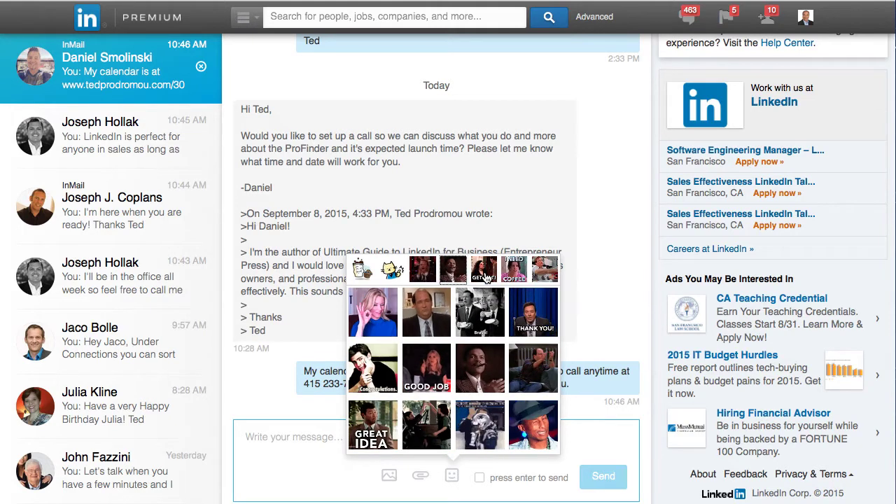
{"action": "left_click", "coordinate": [483, 272]}
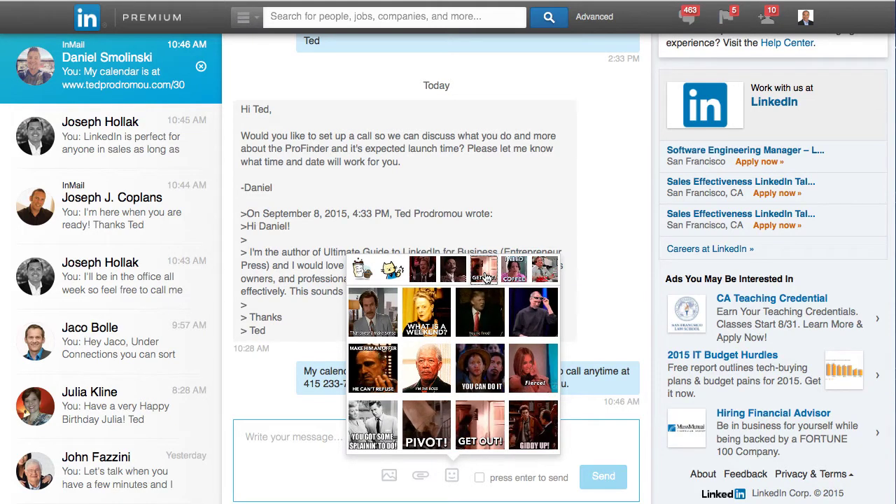
{"action": "left_click", "coordinate": [626, 325]}
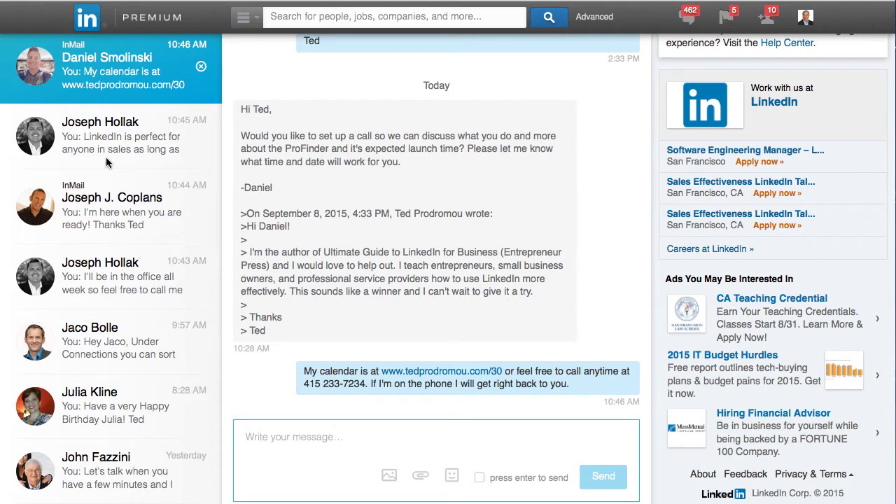
Search the conversations for a contact's first name to get 13 matches, then clear the search text
{"action": "scroll", "coordinate": [108, 140], "scroll_direction": "up", "scroll_amount": 3}
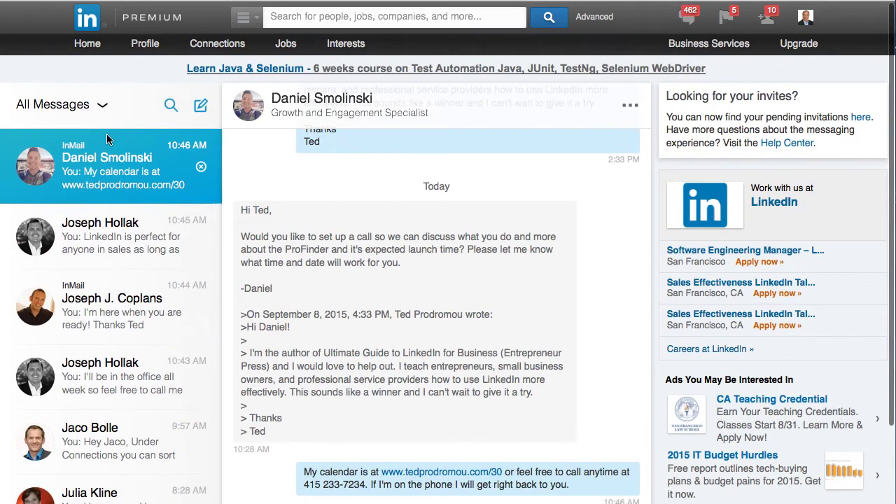
{"action": "left_click", "coordinate": [170, 106]}
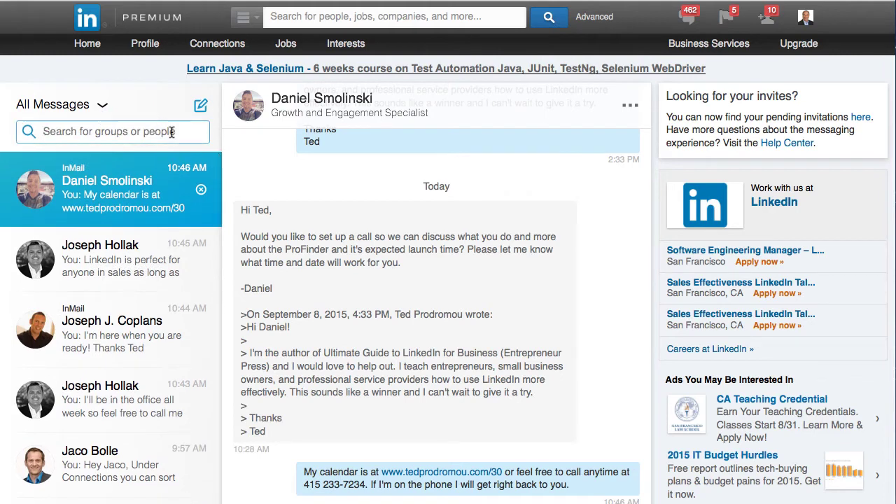
{"action": "type", "text": "jo"}
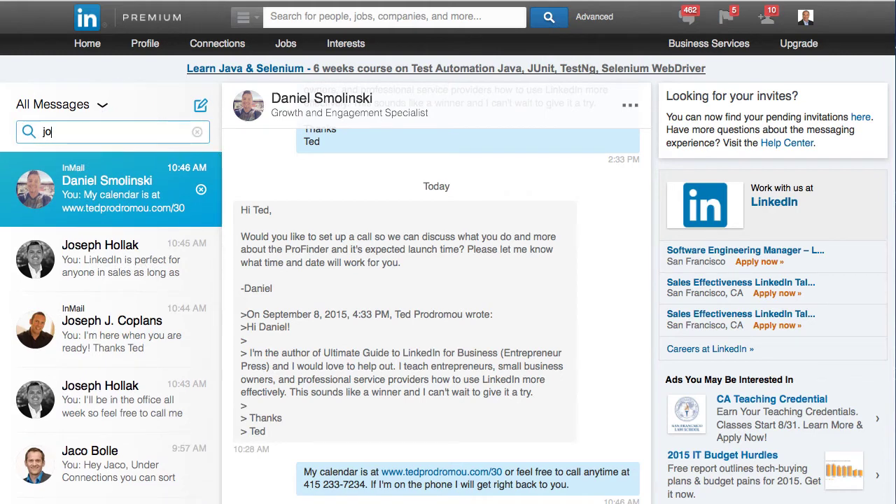
{"action": "type", "text": "seph"}
{"action": "key", "text": "Return"}
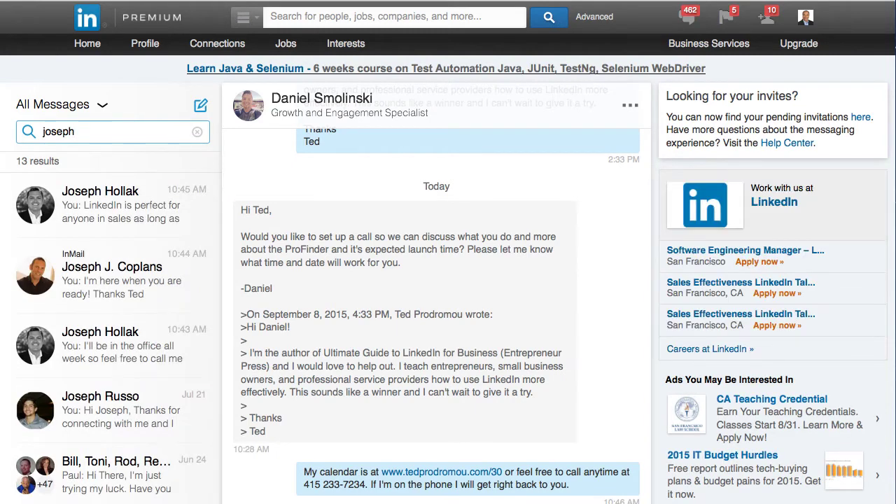
{"action": "left_click_drag", "start_coordinate": [78, 130], "coordinate": [30, 124]}
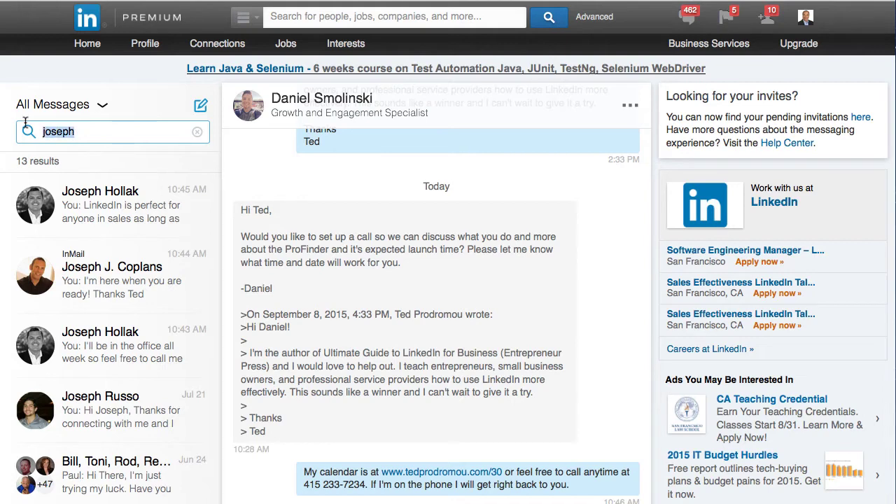
{"action": "key", "text": "BackSpace"}
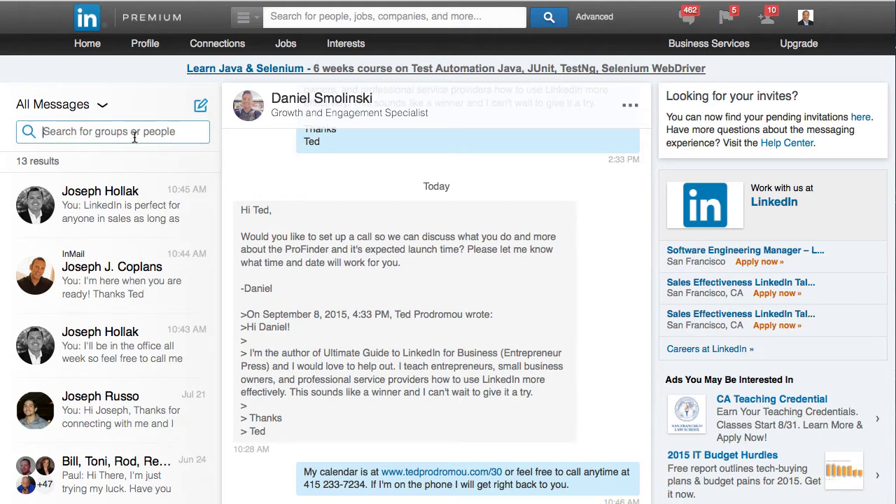
Start a new message, type part of a recipient's name, then delete part of it
{"action": "left_click", "coordinate": [201, 108]}
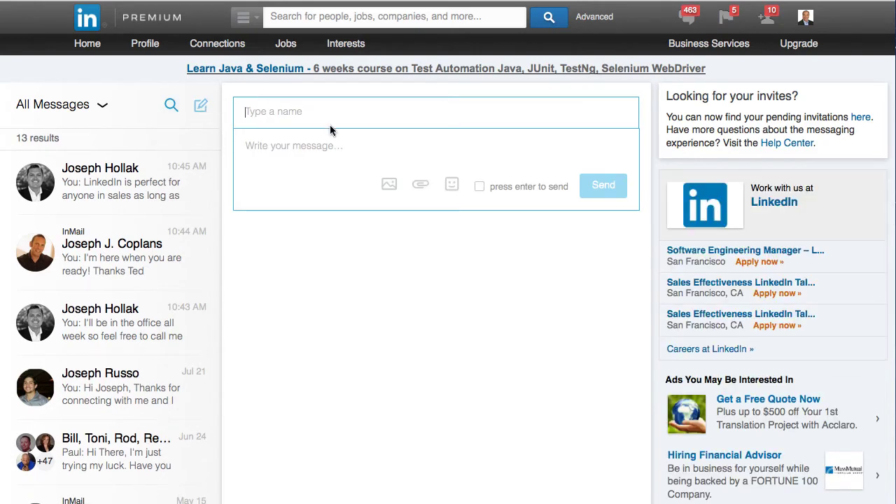
{"action": "type", "text": "ted Oh"}
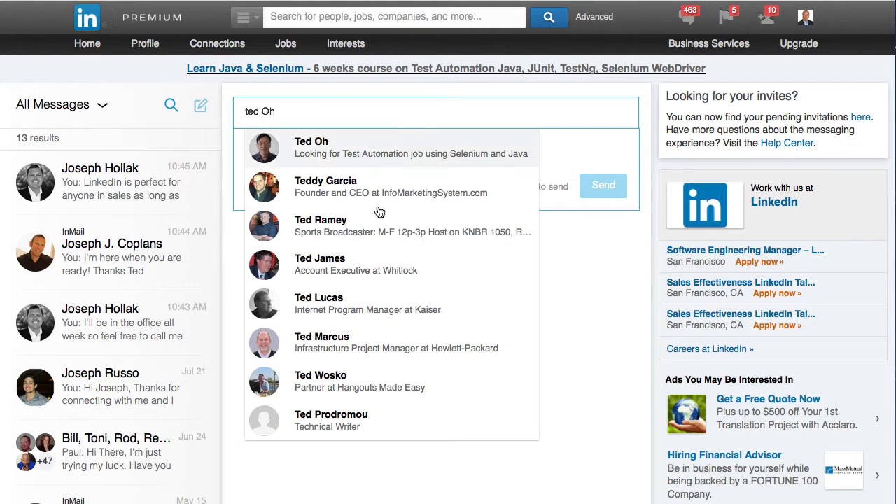
{"action": "scroll", "coordinate": [392, 303], "scroll_direction": "down", "scroll_amount": 2}
{"action": "scroll", "coordinate": [394, 303], "scroll_direction": "up", "scroll_amount": 2}
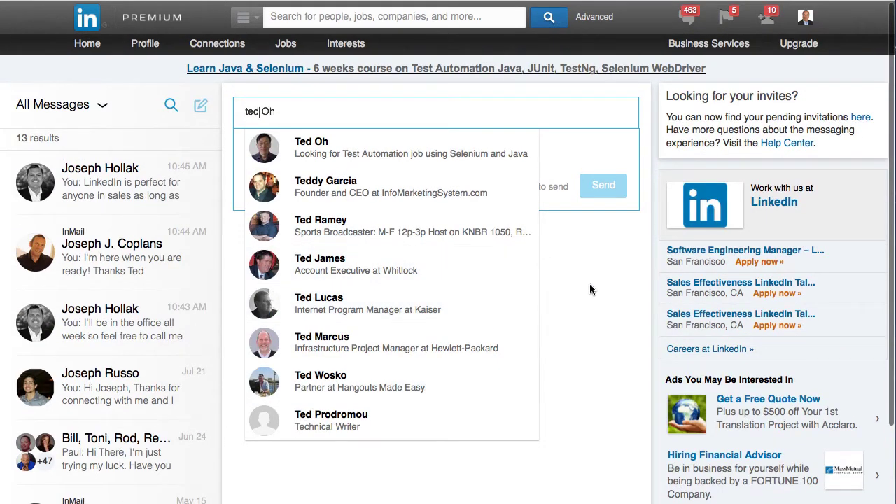
{"action": "key", "text": "BackSpace"}
{"action": "key", "text": "BackSpace"}
{"action": "key", "text": "BackSpace"}
{"action": "key", "text": "BackSpace"}
{"action": "key", "text": "BackSpace"}
{"action": "key", "text": "BackSpace"}
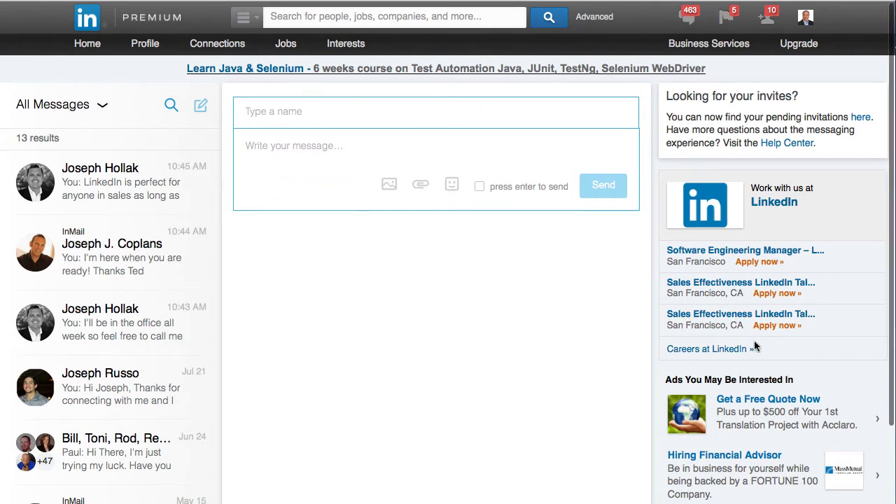
Keep the inbox filter set to All Messages beside the blank message form
{"action": "scroll", "coordinate": [833, 429], "scroll_direction": "down", "scroll_amount": 4}
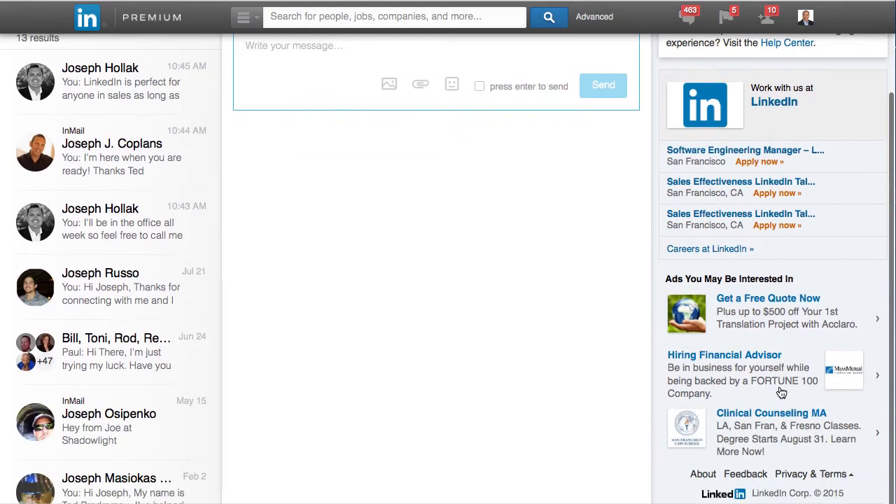
{"action": "scroll", "coordinate": [780, 392], "scroll_direction": "up", "scroll_amount": 4}
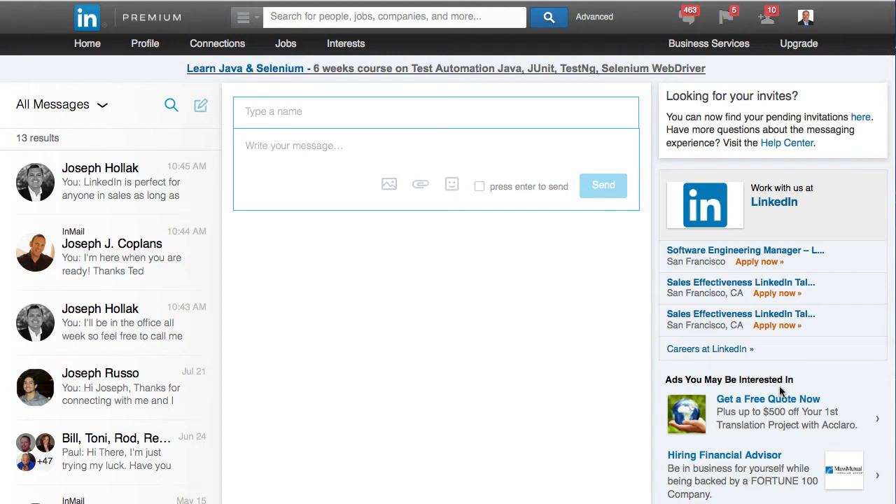
{"action": "scroll", "coordinate": [779, 386], "scroll_direction": "down", "scroll_amount": 3}
{"action": "scroll", "coordinate": [775, 366], "scroll_direction": "up", "scroll_amount": 3}
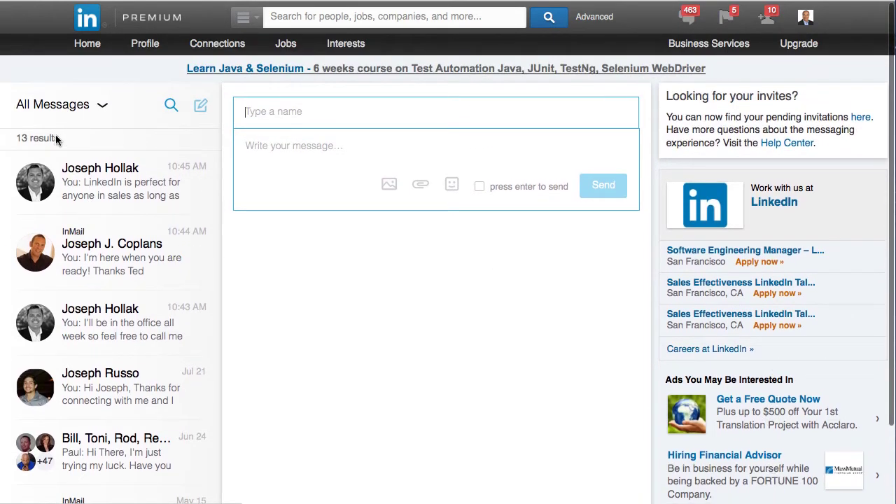
{"action": "left_click", "coordinate": [101, 105]}
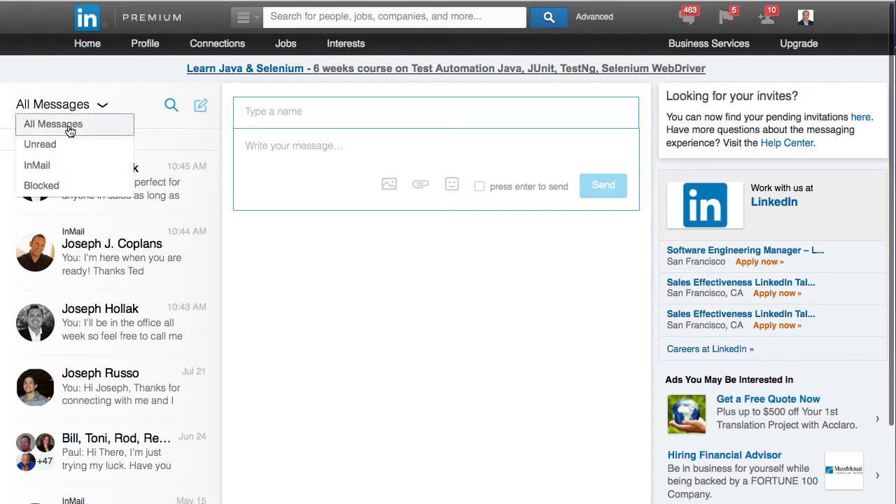
{"action": "left_click", "coordinate": [70, 131]}
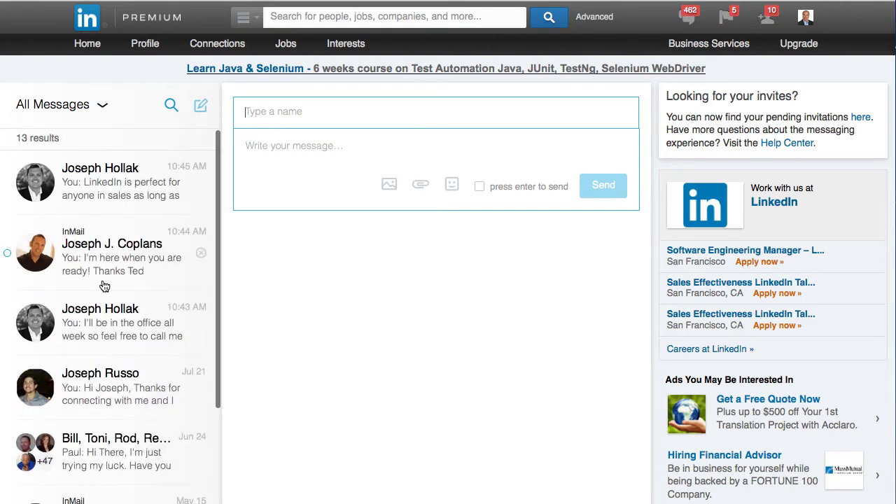
Open the third conversation, last messaged at 10:43 AM
{"action": "left_click", "coordinate": [100, 319]}
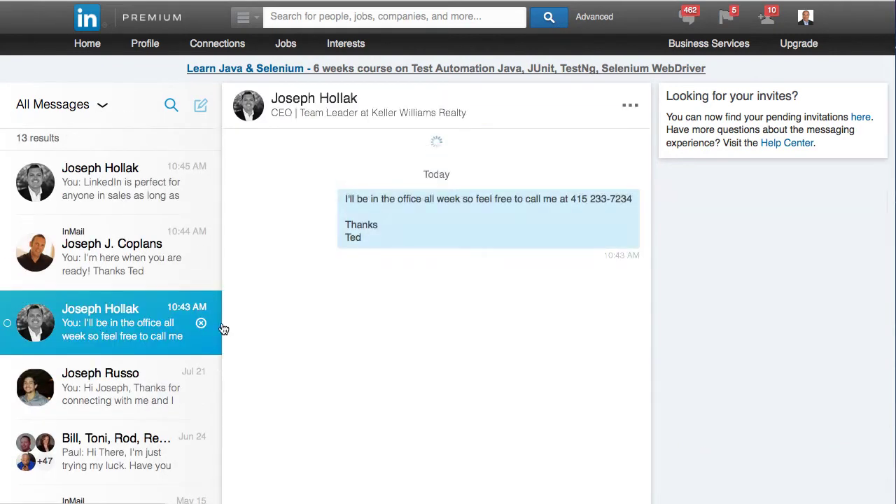
{"action": "scroll", "coordinate": [346, 368], "scroll_direction": "down", "scroll_amount": 3}
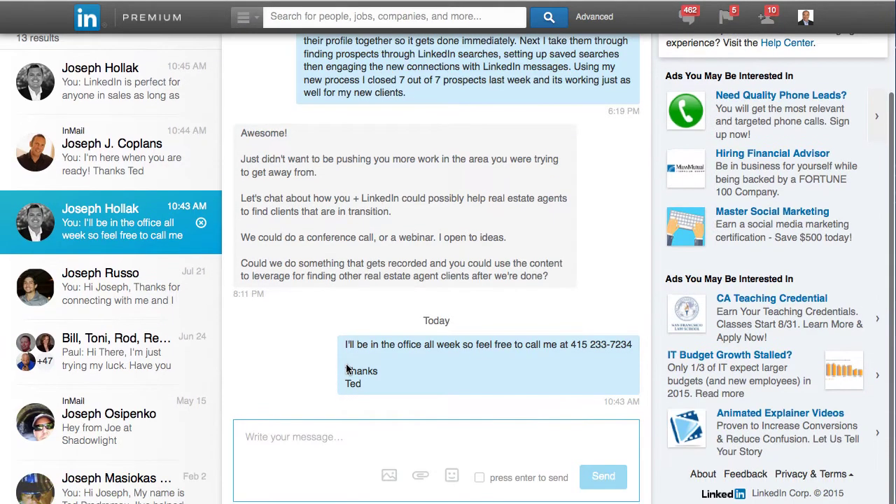
{"action": "scroll", "coordinate": [346, 367], "scroll_direction": "up", "scroll_amount": 3}
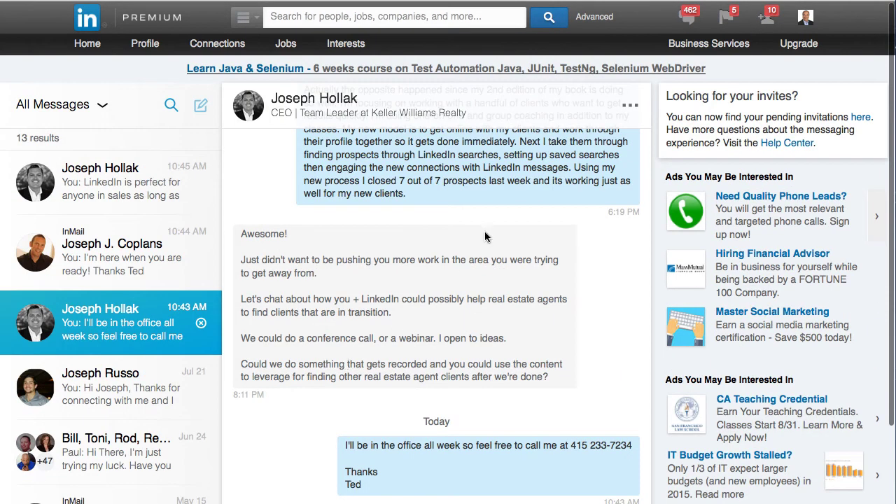
View the conversation's '...' options without choosing any, then scroll back to the Aug 24 message
{"action": "left_click", "coordinate": [631, 106]}
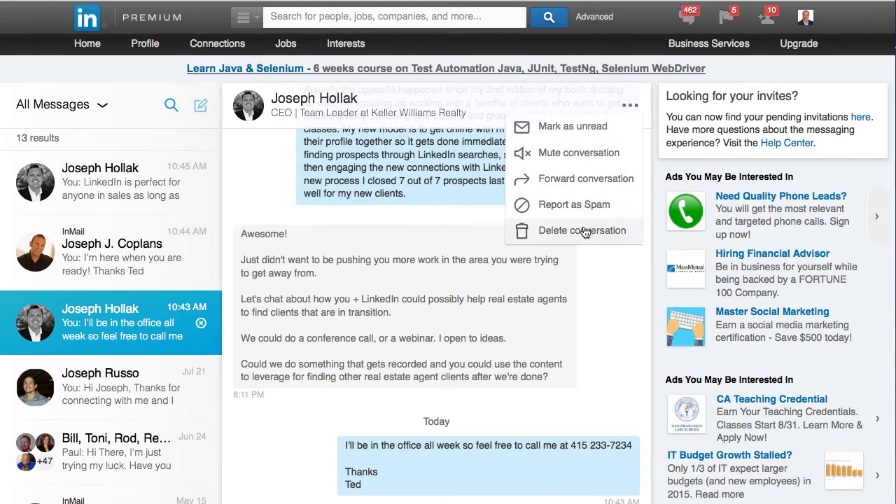
{"action": "left_click", "coordinate": [595, 328]}
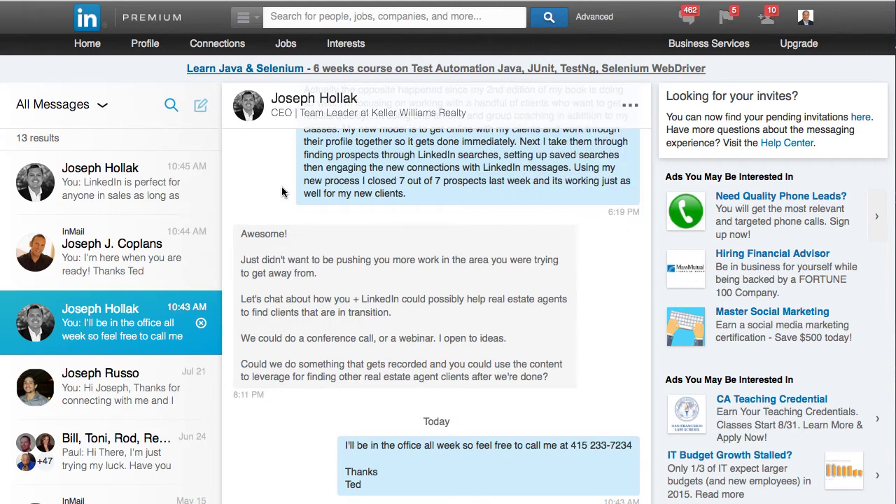
{"action": "scroll", "coordinate": [481, 228], "scroll_direction": "down", "scroll_amount": 3}
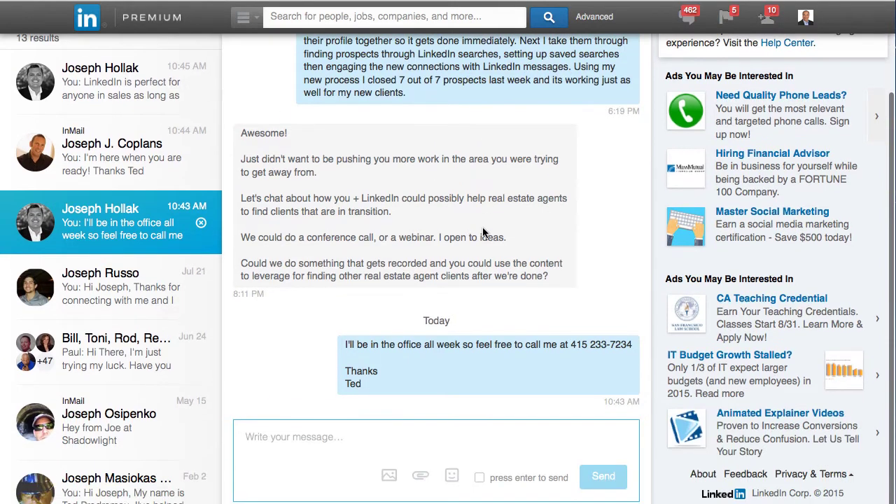
{"action": "scroll", "coordinate": [483, 232], "scroll_direction": "up", "scroll_amount": 10}
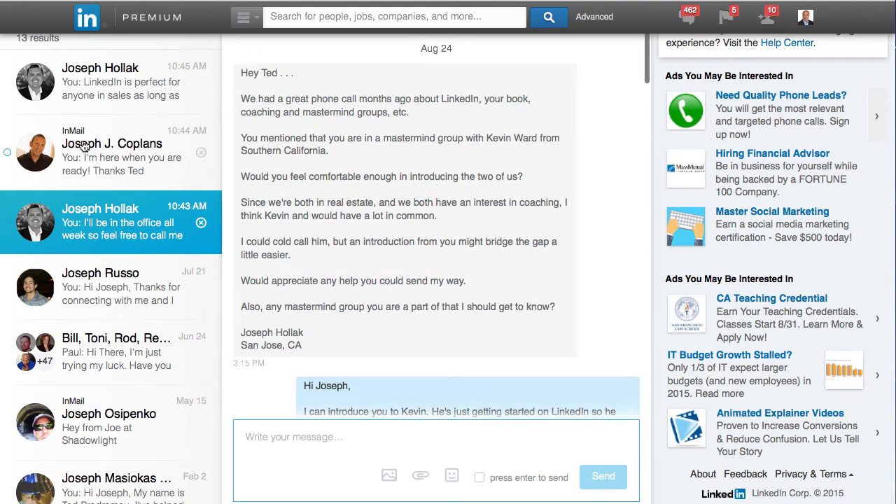
{"action": "scroll", "coordinate": [81, 144], "scroll_direction": "up", "scroll_amount": 3}
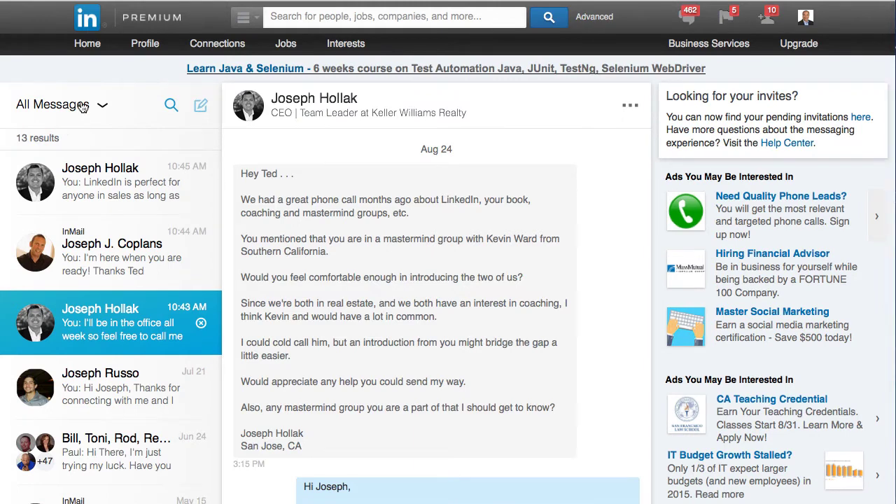
{"action": "left_click", "coordinate": [83, 106]}
{"action": "left_click", "coordinate": [51, 130]}
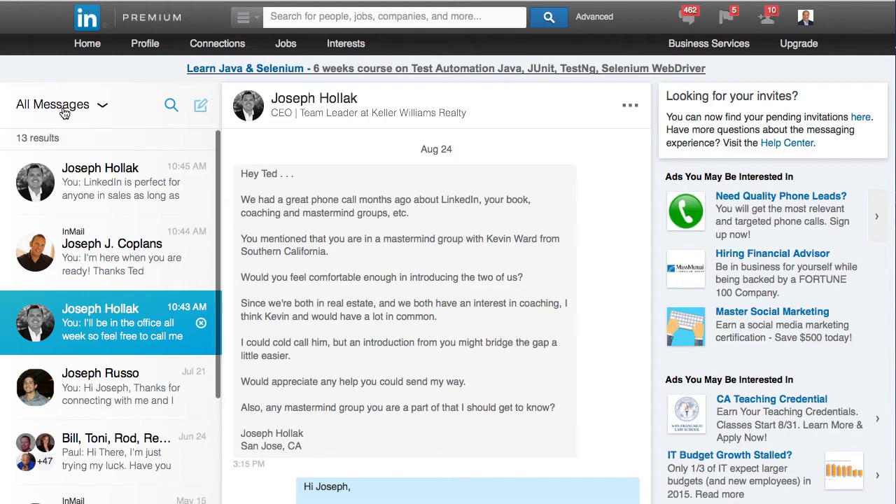
{"action": "left_click", "coordinate": [57, 109]}
{"action": "left_click", "coordinate": [56, 143]}
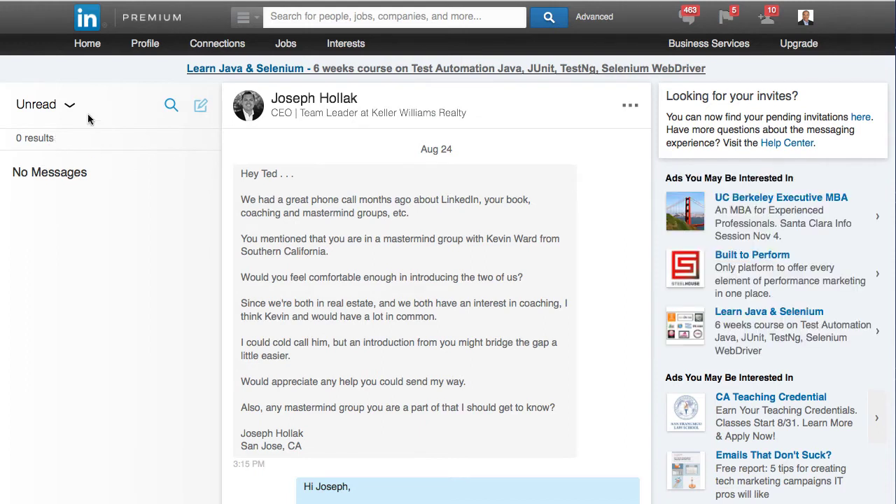
{"action": "left_click", "coordinate": [66, 107]}
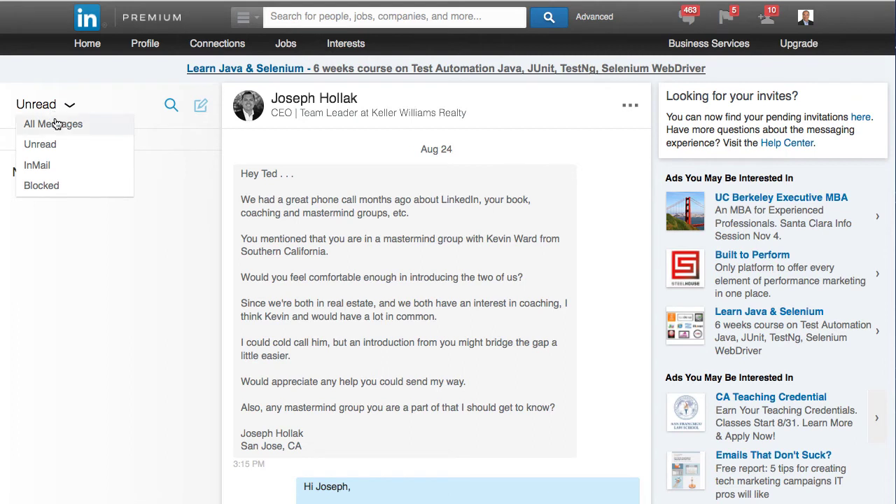
{"action": "left_click", "coordinate": [39, 143]}
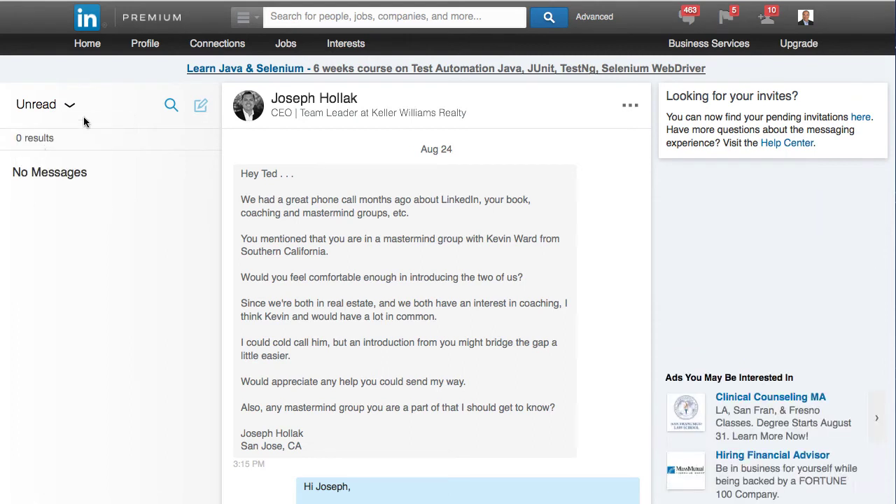
{"action": "left_click", "coordinate": [61, 106]}
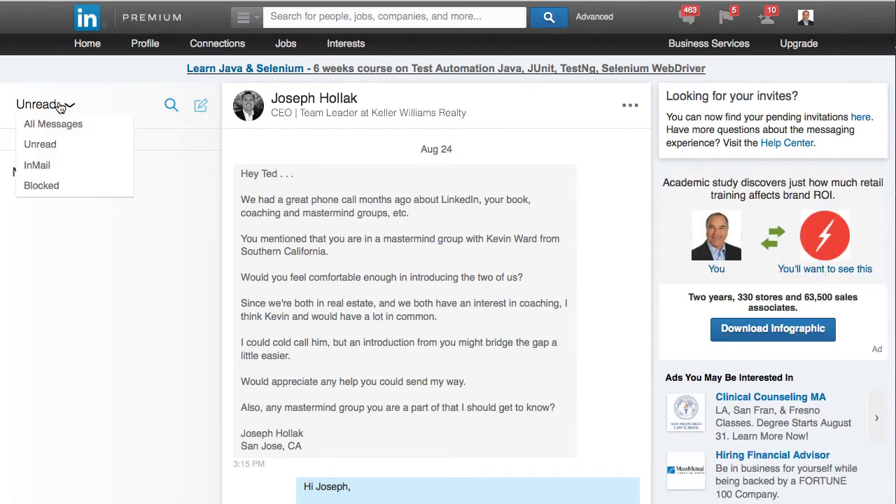
{"action": "left_click", "coordinate": [60, 125]}
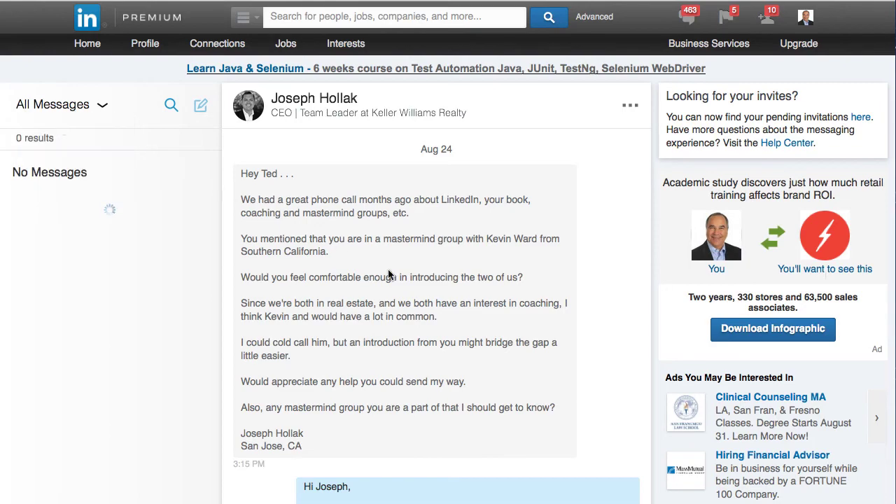
{"action": "scroll", "coordinate": [531, 337], "scroll_direction": "down", "scroll_amount": 10}
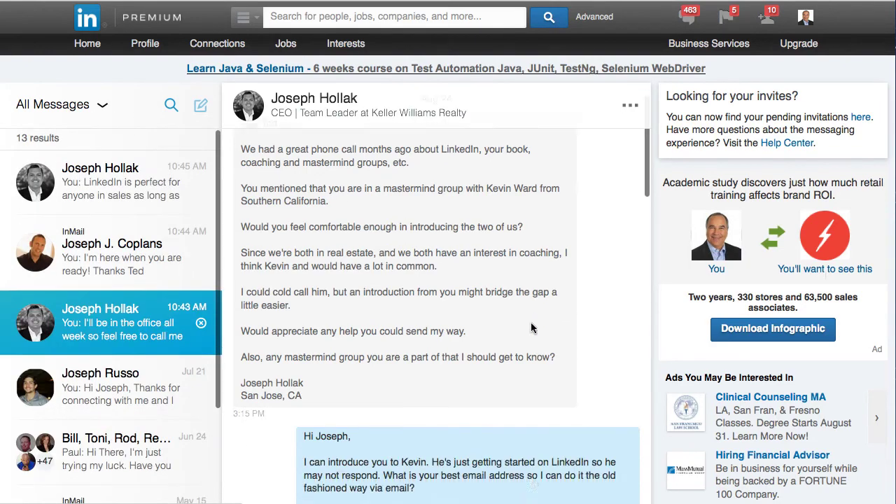
{"action": "scroll", "coordinate": [531, 328], "scroll_direction": "down", "scroll_amount": 5}
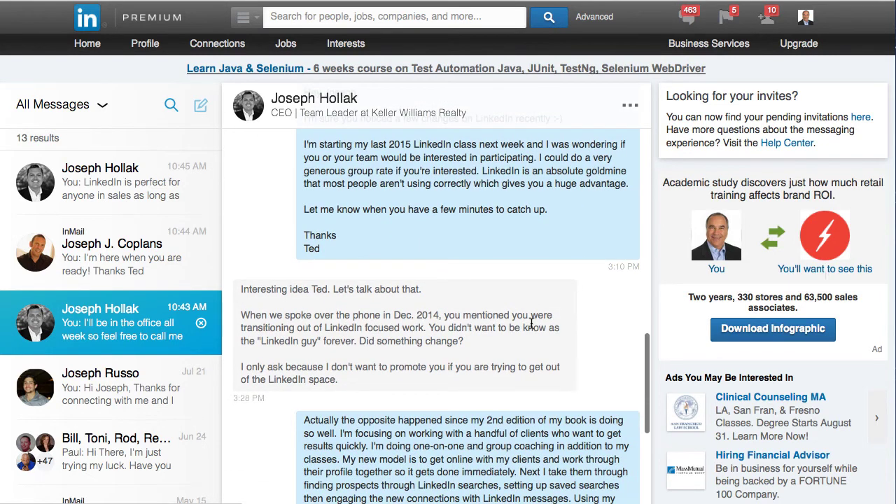
{"action": "scroll", "coordinate": [532, 326], "scroll_direction": "down", "scroll_amount": 5}
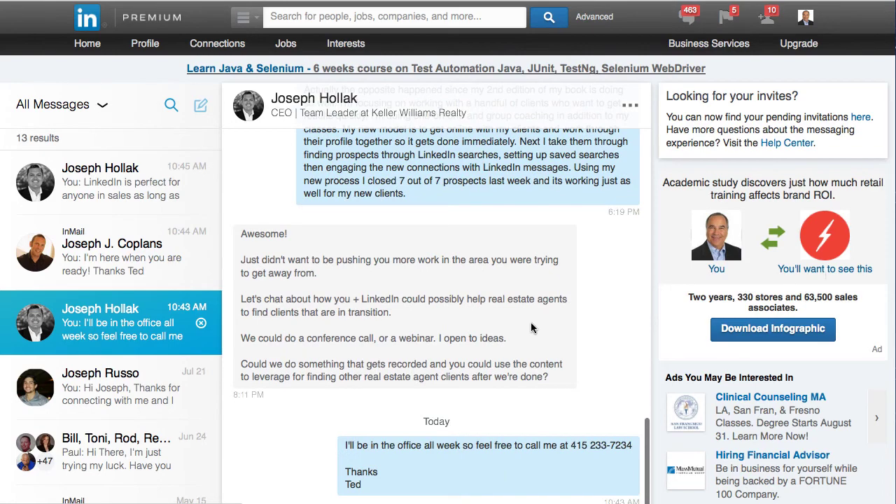
{"action": "scroll", "coordinate": [532, 328], "scroll_direction": "up", "scroll_amount": 10}
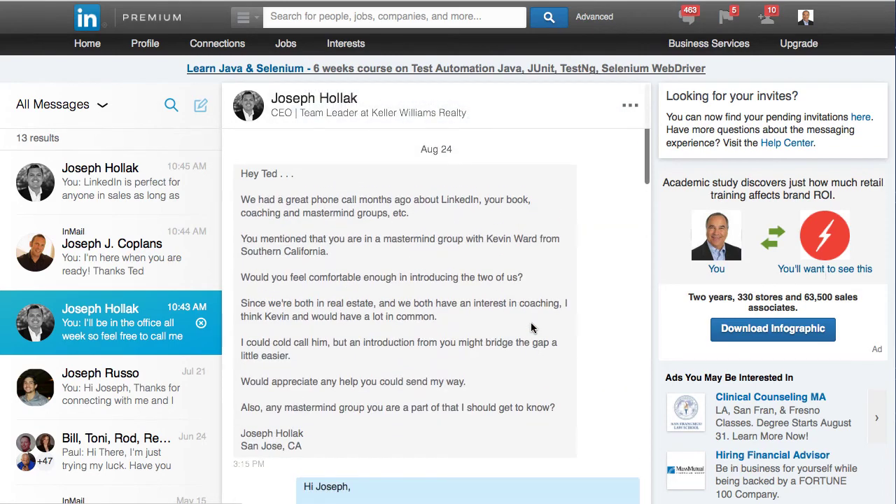
Open the second conversation (InMail, 10:44 AM) and scroll its thread back to the May 18 message
{"action": "left_click", "coordinate": [129, 262]}
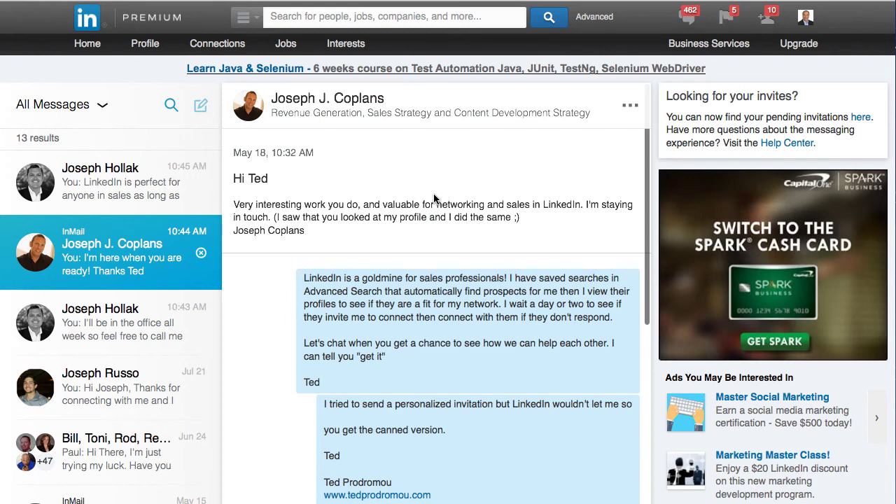
{"action": "scroll", "coordinate": [369, 310], "scroll_direction": "down", "scroll_amount": 5}
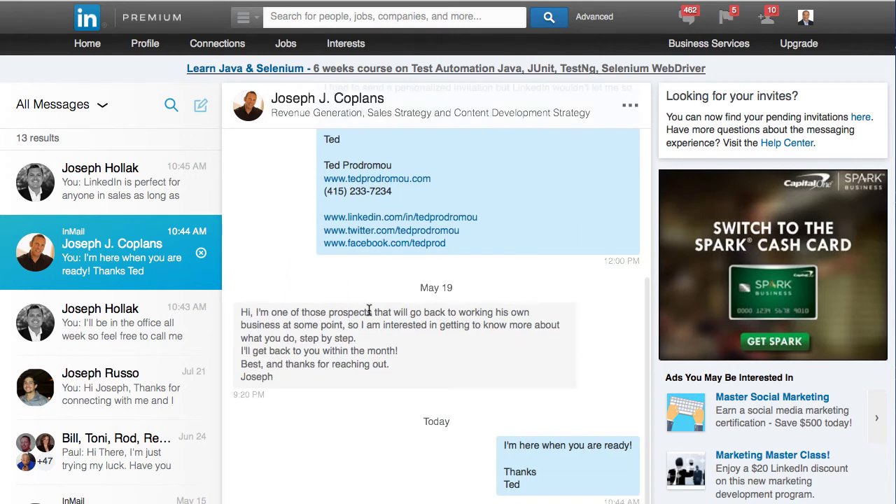
{"action": "scroll", "coordinate": [369, 311], "scroll_direction": "up", "scroll_amount": 5}
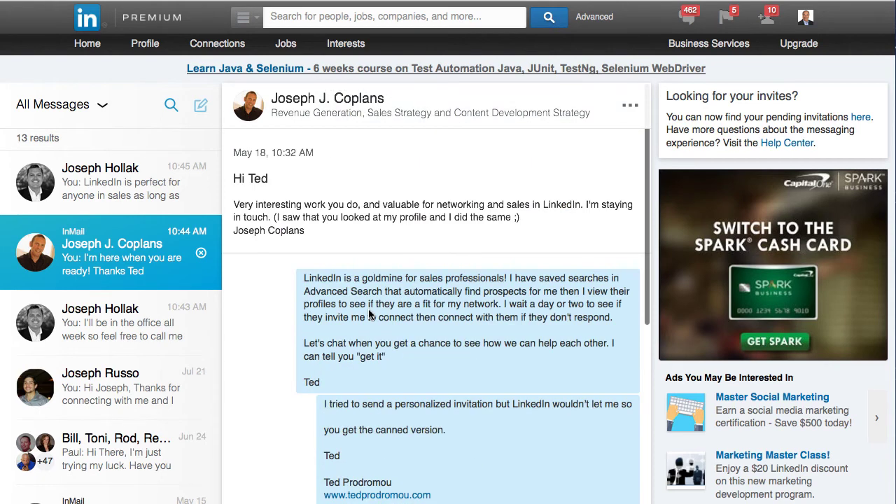